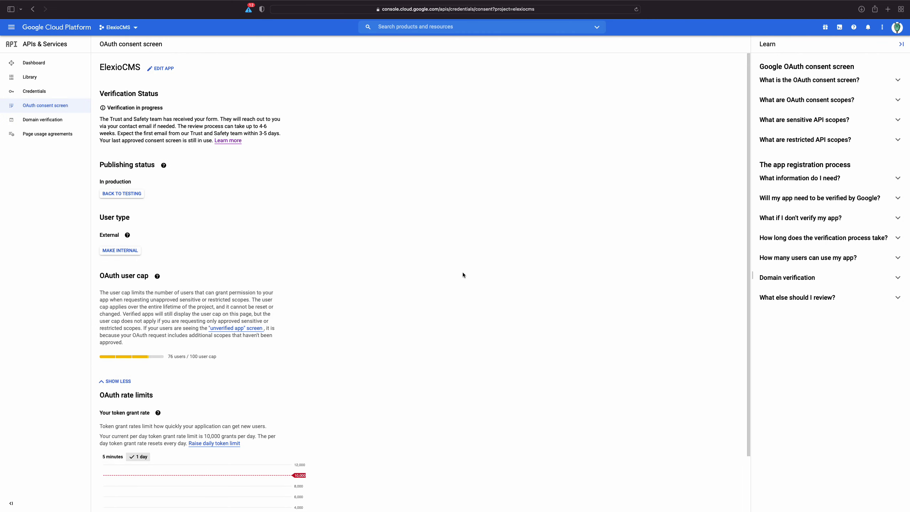
# Load the elexiocms.com site in a new browser tab
pyautogui.press('super+t')
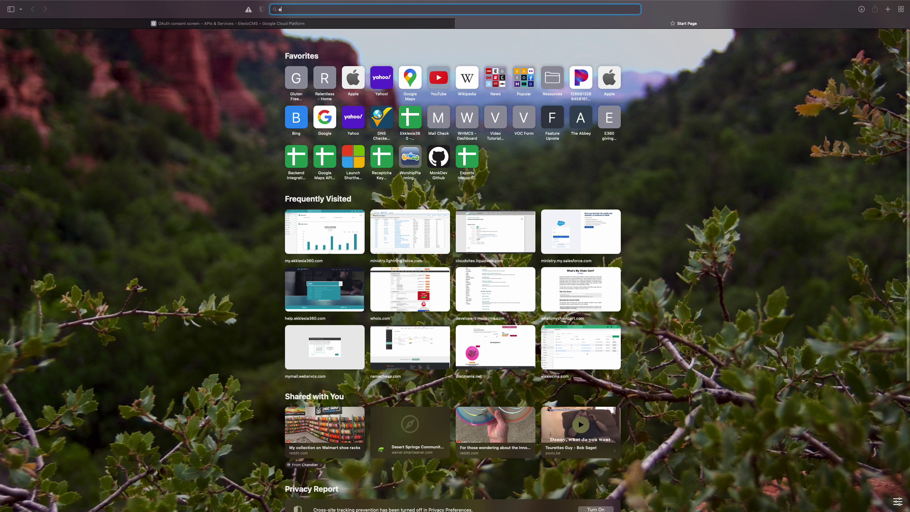
pyautogui.write('elexiocms.com')
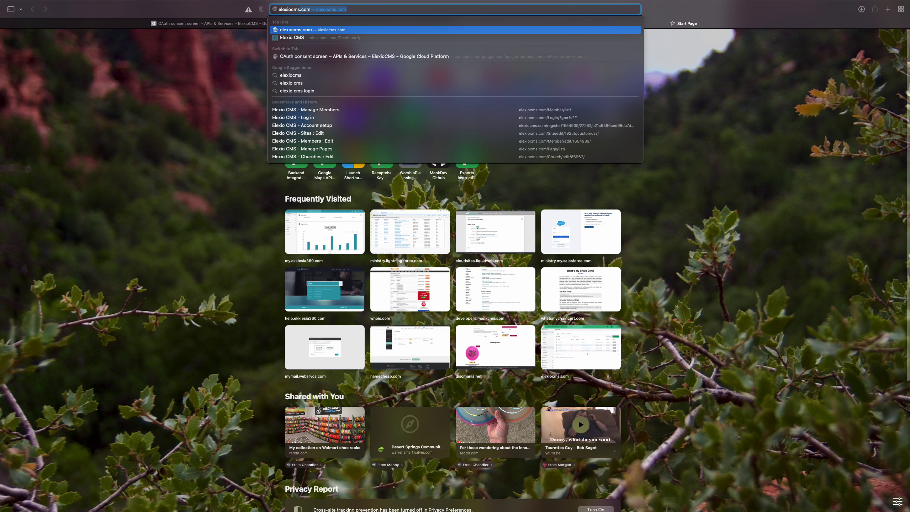
pyautogui.press('Return')
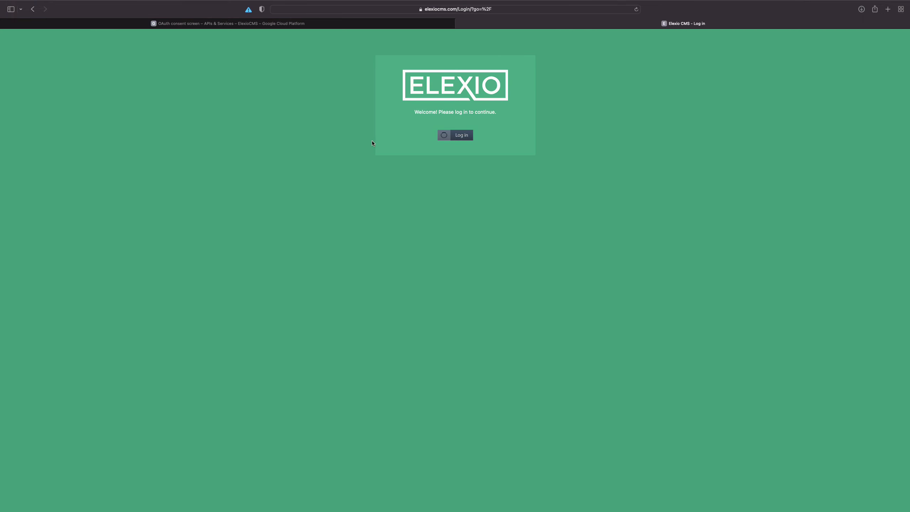
# Sign in through Monk ID with the account email and password
pyautogui.write('nathan')
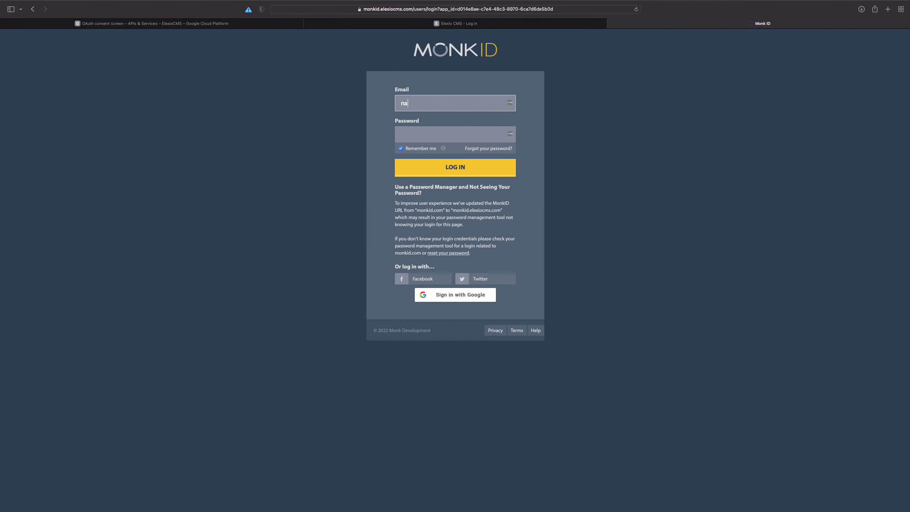
pyautogui.press('Tab')
pyautogui.write('•••••••••')
pyautogui.press('Return')
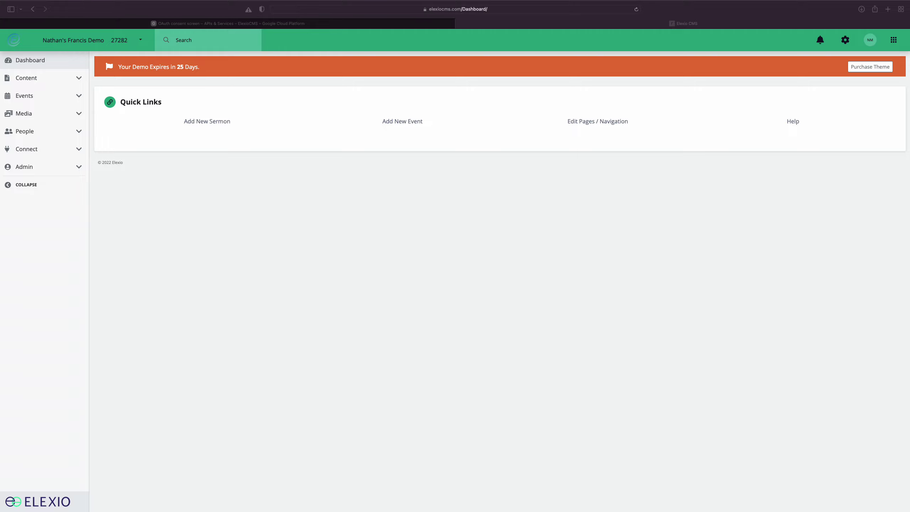
# Go to the site's Account settings and open the Integrations section
pyautogui.click(771, 316)
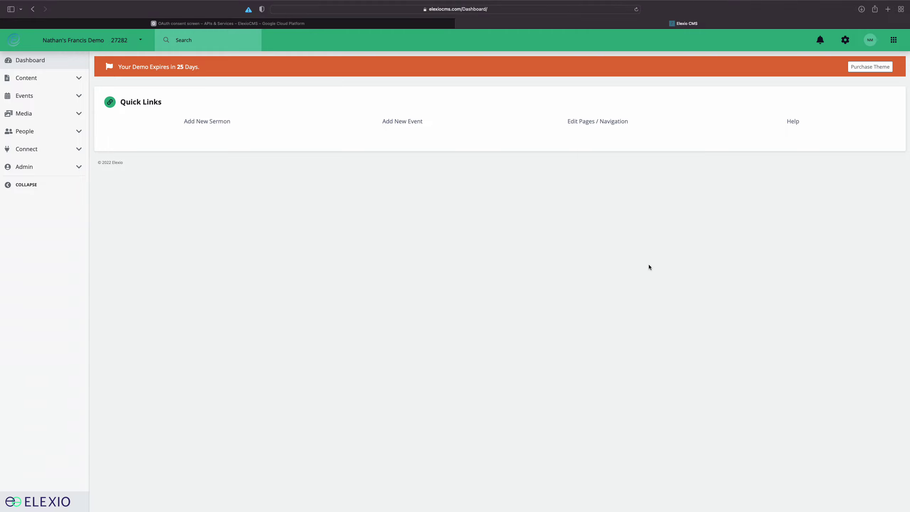
pyautogui.click(845, 40)
pyautogui.click(824, 64)
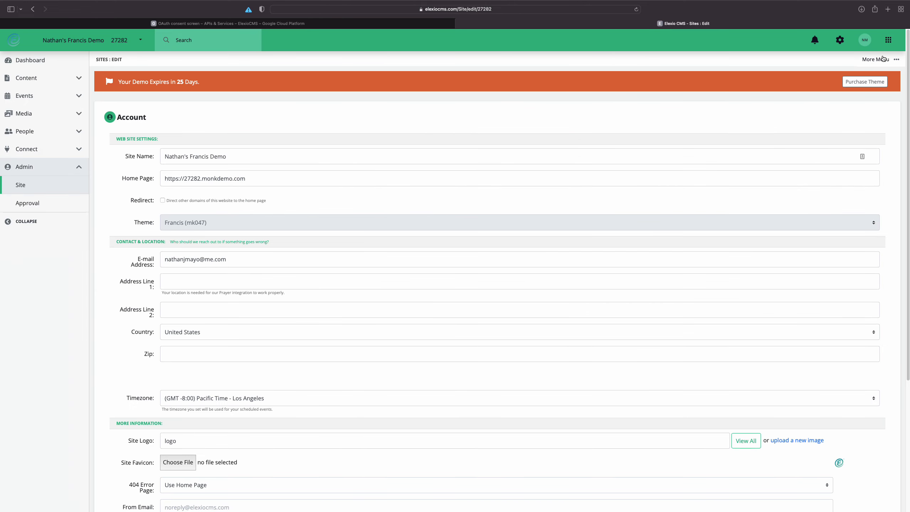
pyautogui.click(883, 59)
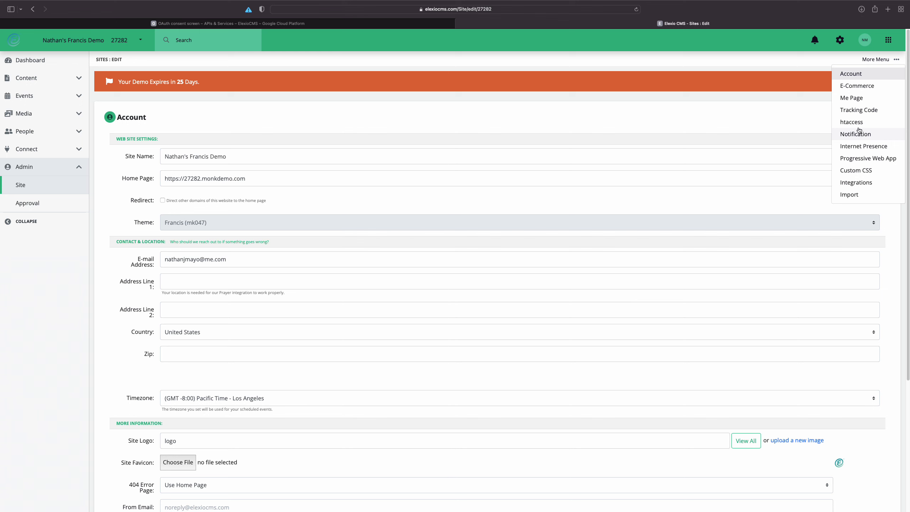
pyautogui.click(860, 183)
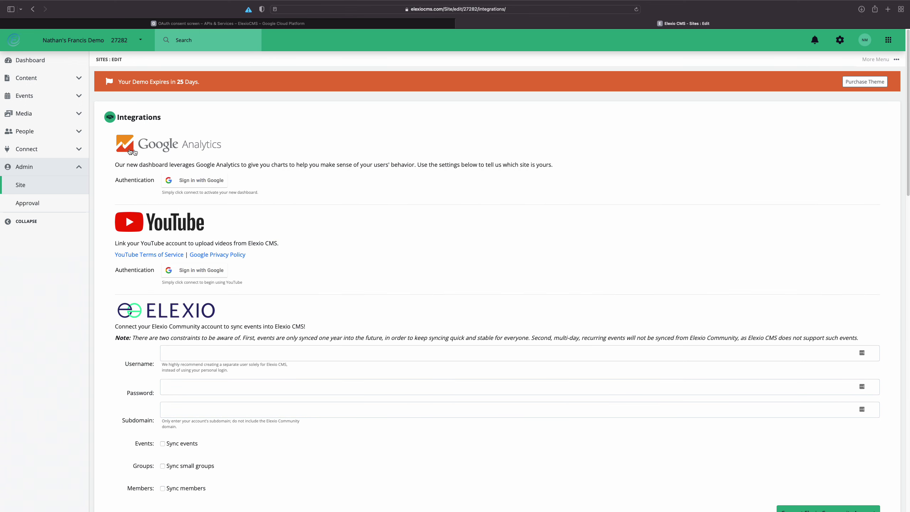
# Start Google Analytics sign-in, check the URL's client_id, and choose the engineering Google account
pyautogui.click(190, 182)
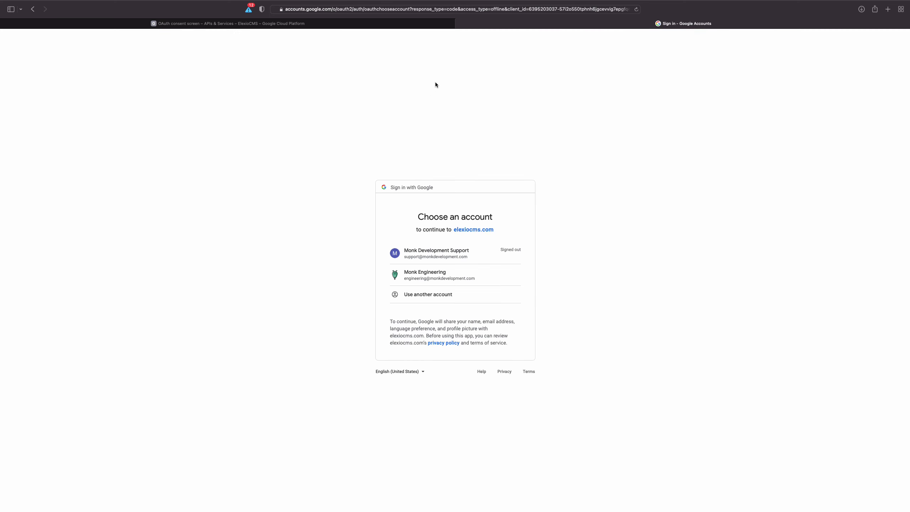
pyautogui.click(526, 9)
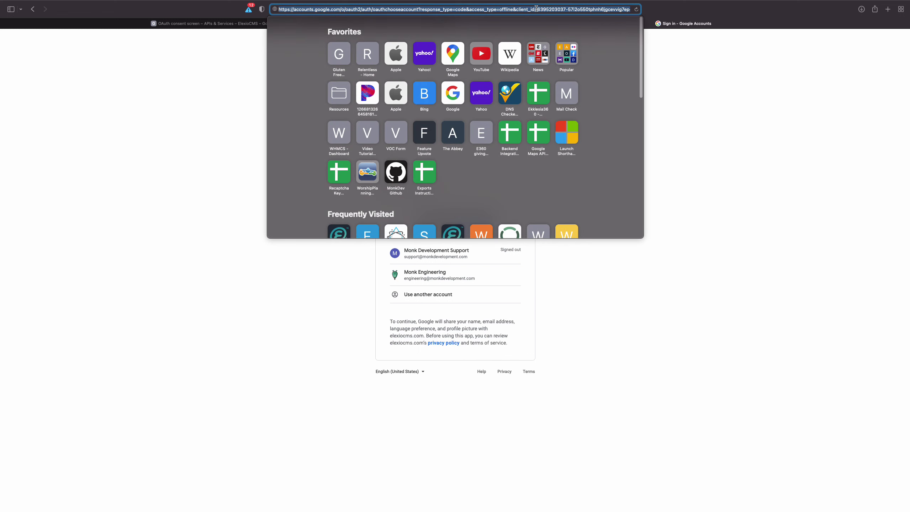
pyautogui.click(538, 10)
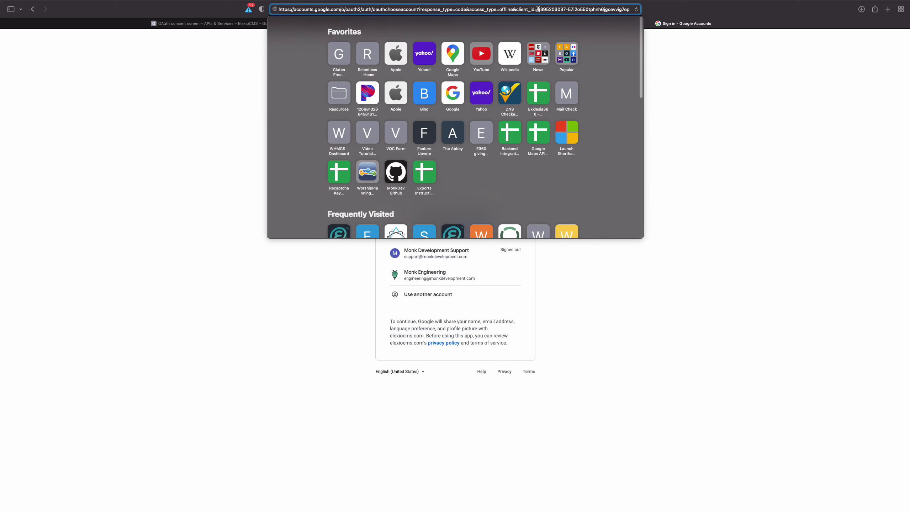
pyautogui.moveTo(537, 9); pyautogui.dragTo(568, 10)
pyautogui.click(726, 120)
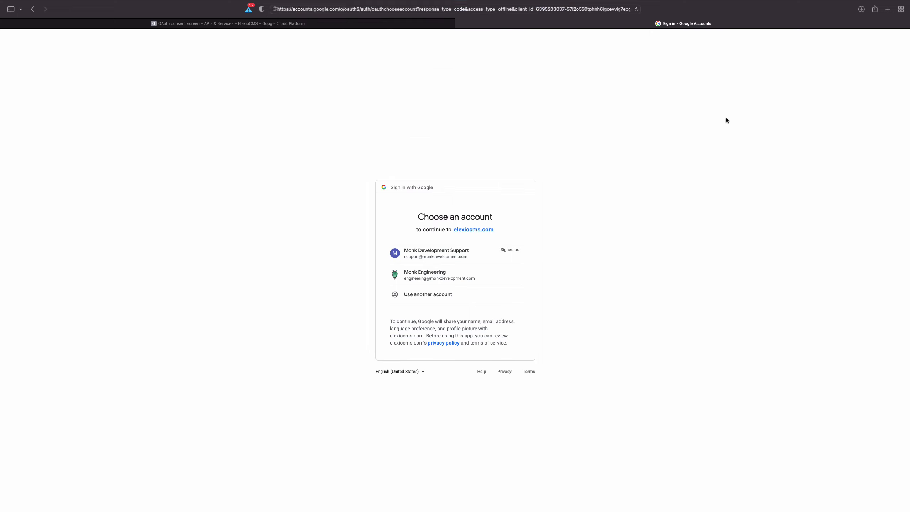
pyautogui.click(429, 280)
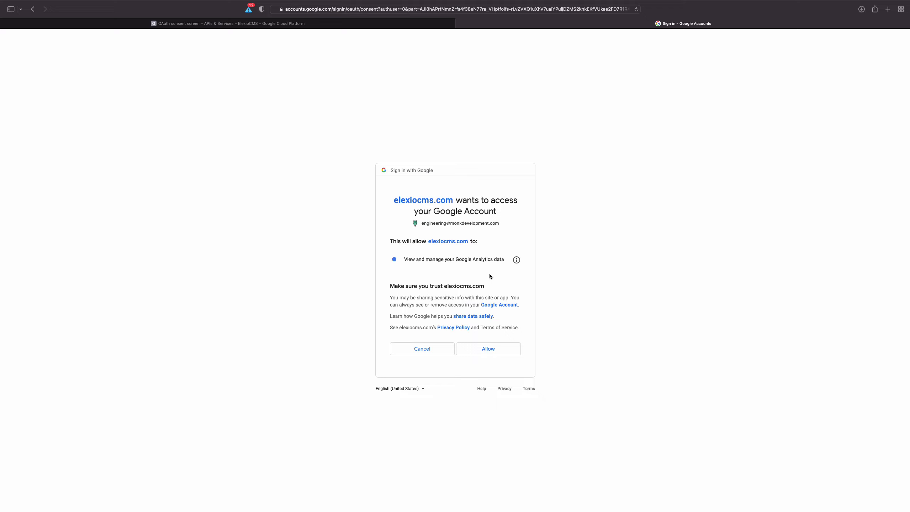
# Check the consent URL's client_id, then allow elexiocms.com to manage Google Analytics data
pyautogui.click(372, 9)
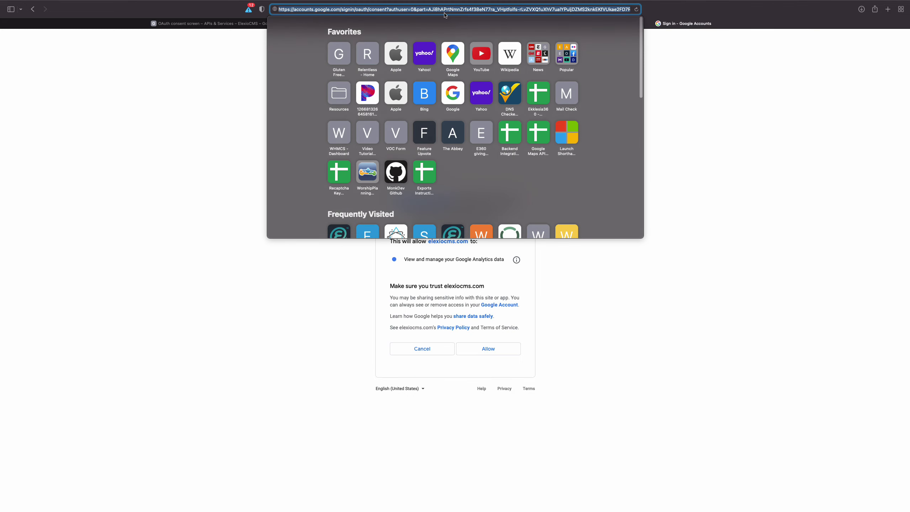
pyautogui.press('Escape')
pyautogui.click(556, 10)
pyautogui.doubleClick(556, 9)
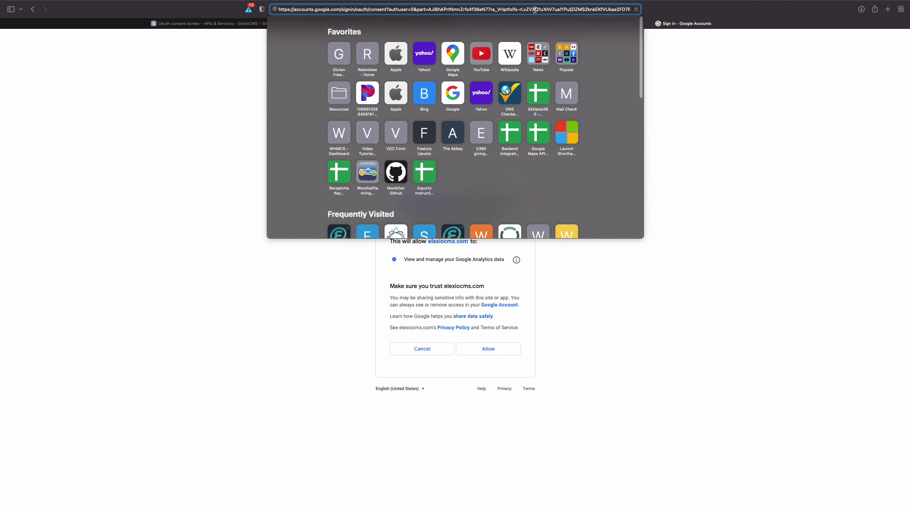
pyautogui.moveTo(556, 9); pyautogui.dragTo(652, 15)
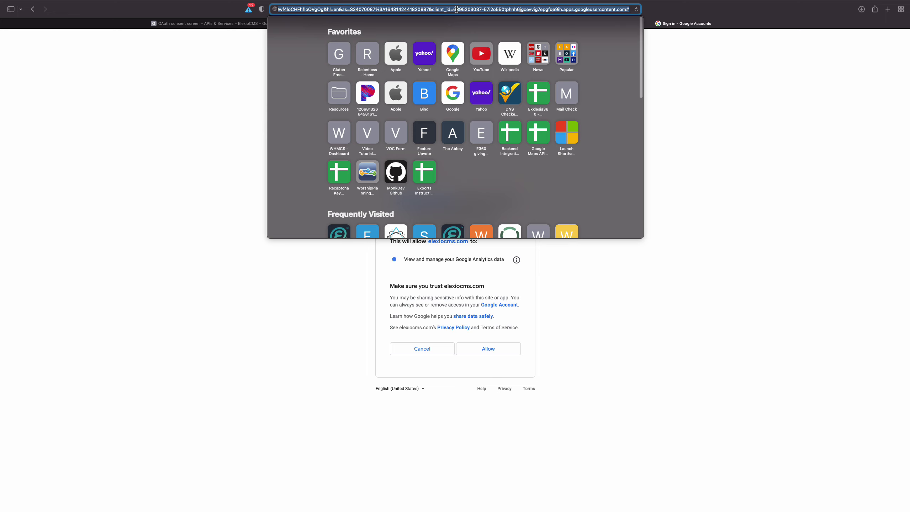
pyautogui.click(446, 10)
pyautogui.moveTo(432, 9); pyautogui.dragTo(485, 9)
pyautogui.click(682, 89)
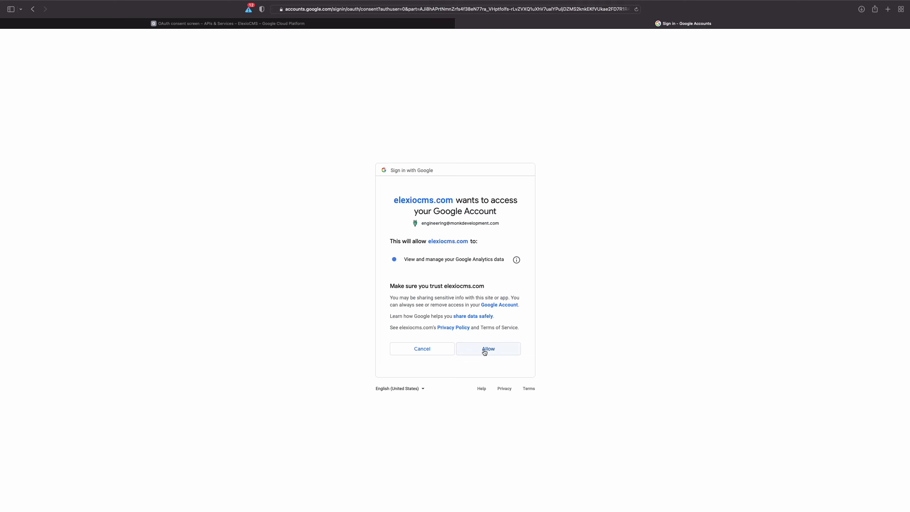
pyautogui.click(484, 351)
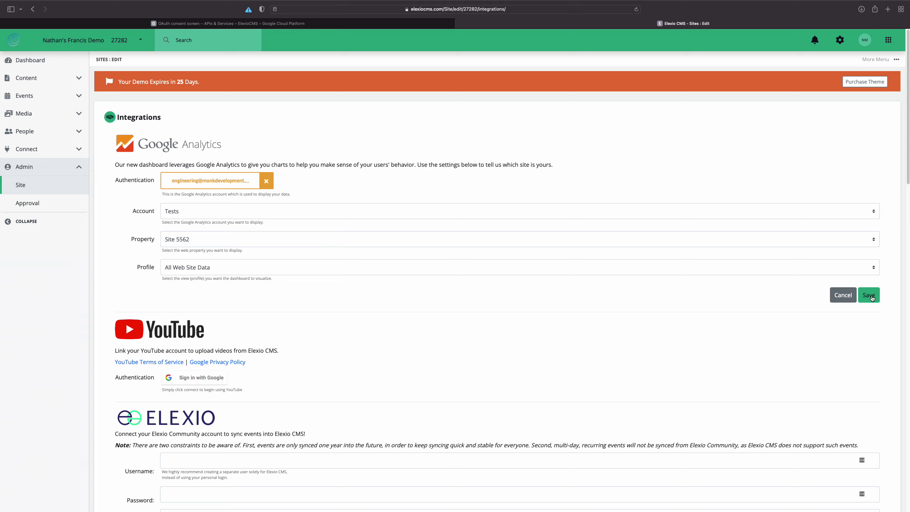
# Save Google Analytics with account Tests and property Site 5562, then go to Dashboard
pyautogui.click(872, 299)
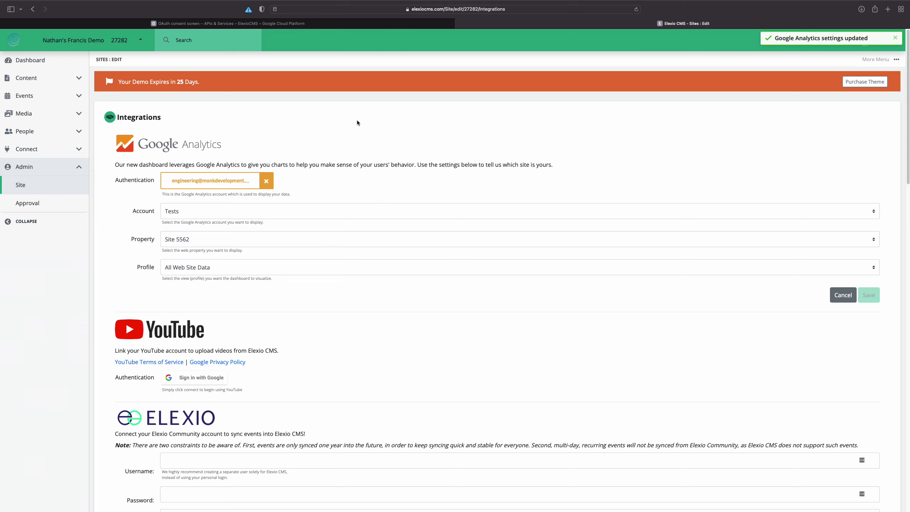
pyautogui.click(51, 61)
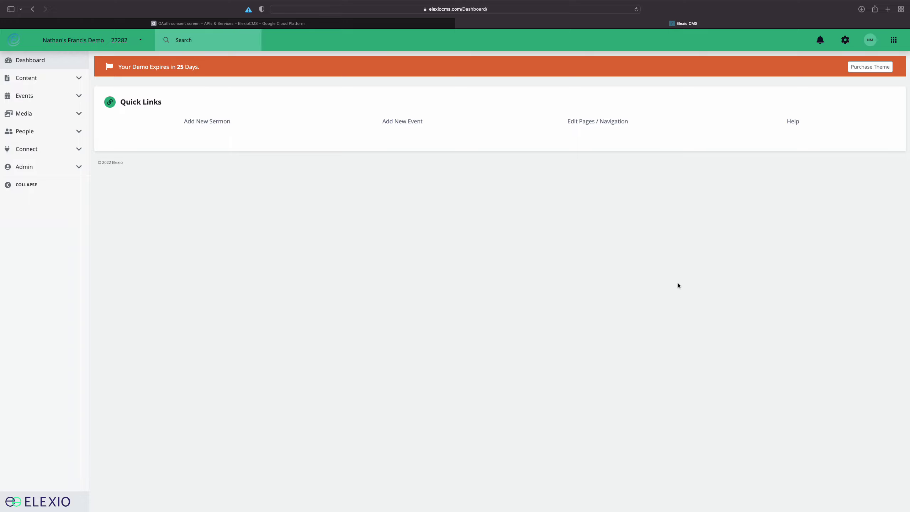
# Return to Integrations via the gear's Account settings and scroll down to YouTube
pyautogui.click(845, 40)
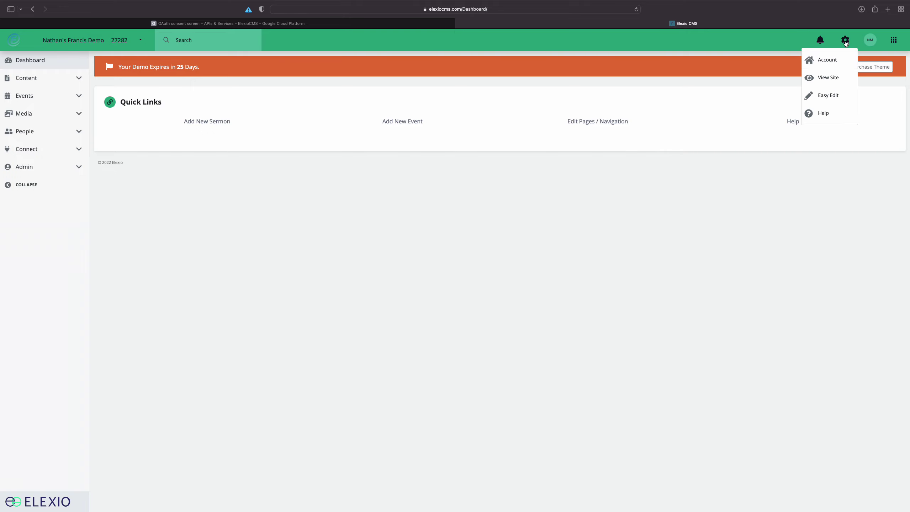
pyautogui.click(824, 60)
pyautogui.click(881, 60)
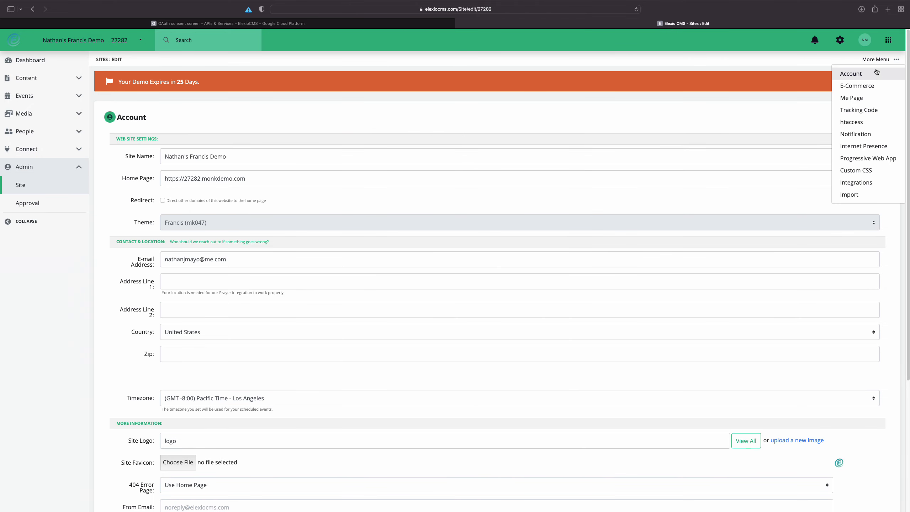
pyautogui.click(852, 184)
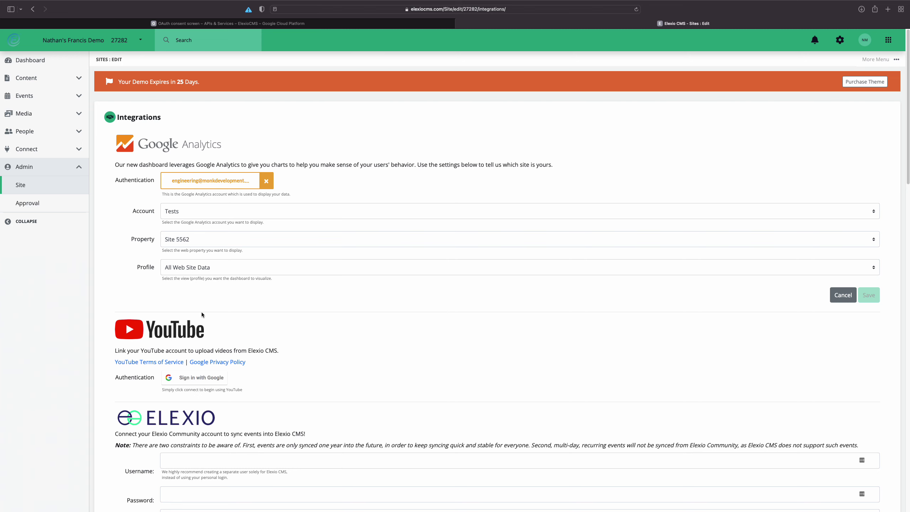
pyautogui.scroll(-1, 201, 366)
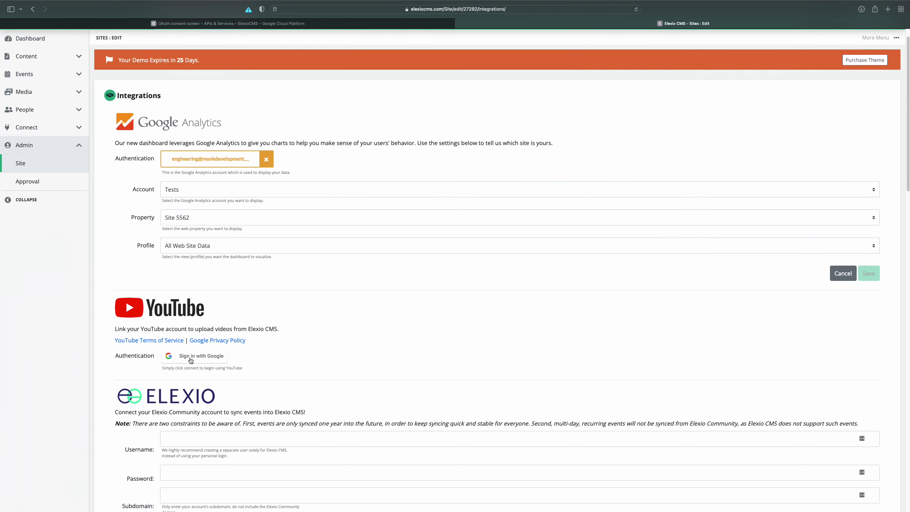
# Start YouTube sign-in, check the URL's client_id, and choose the engineering Google account
pyautogui.click(190, 357)
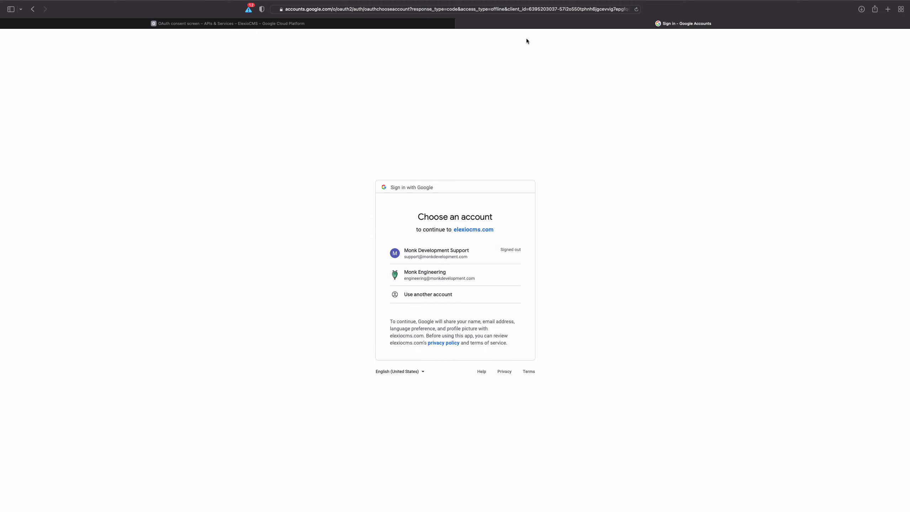
pyautogui.click(516, 10)
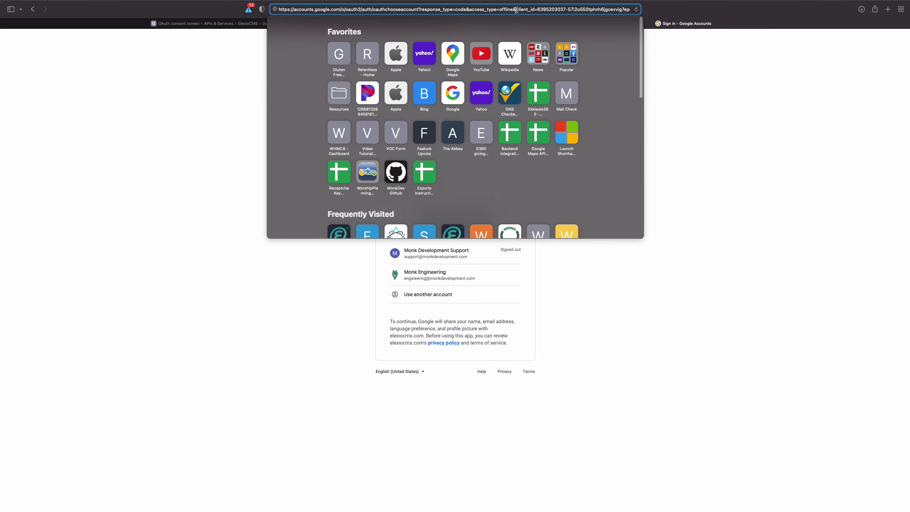
pyautogui.moveTo(516, 10); pyautogui.dragTo(567, 7)
pyautogui.click(704, 63)
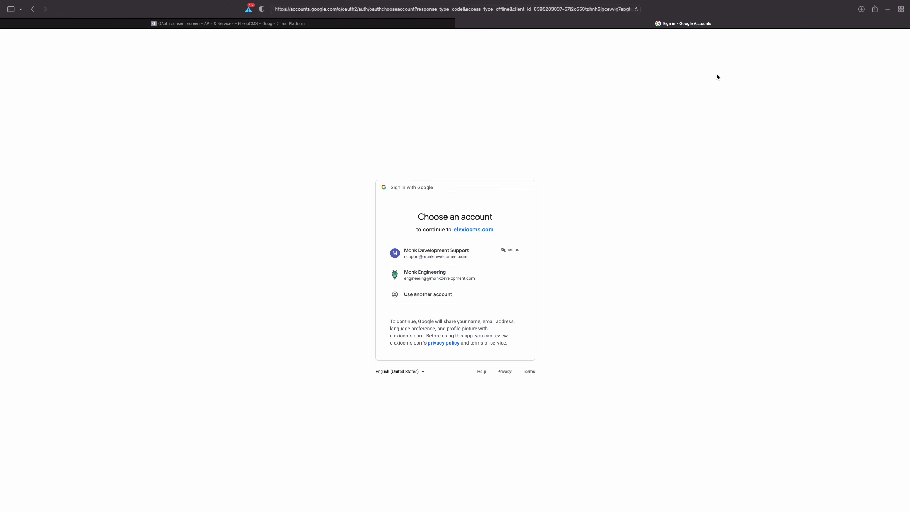
pyautogui.click(432, 278)
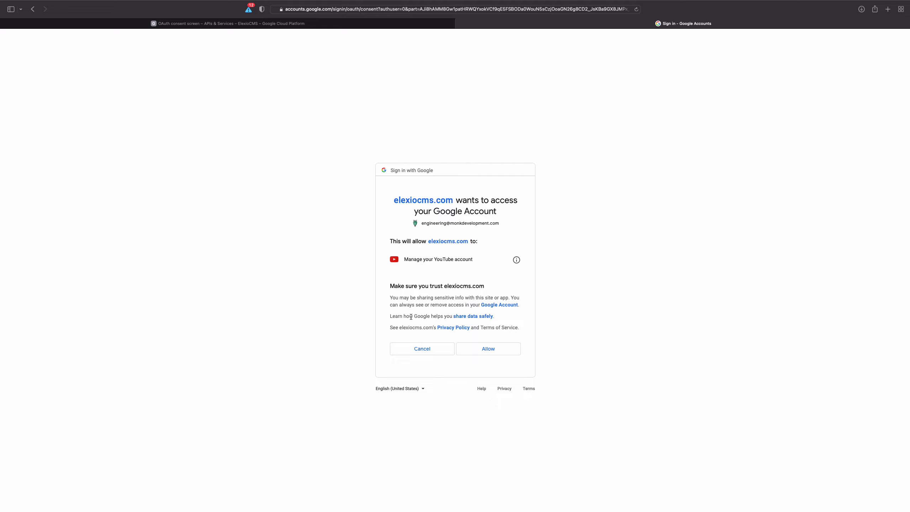
# Check the consent URL's client_id, then allow Elexio CMS to manage the YouTube account
pyautogui.click(578, 9)
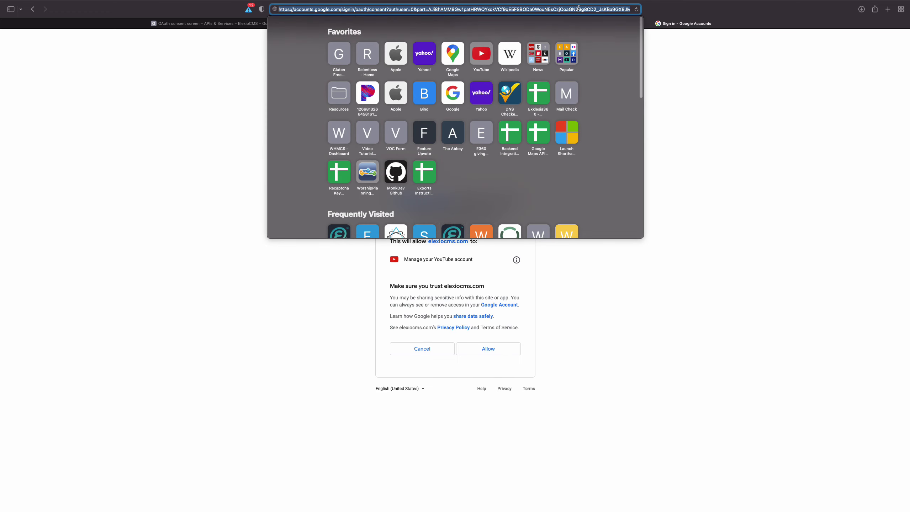
pyautogui.moveTo(578, 9); pyautogui.dragTo(737, 15)
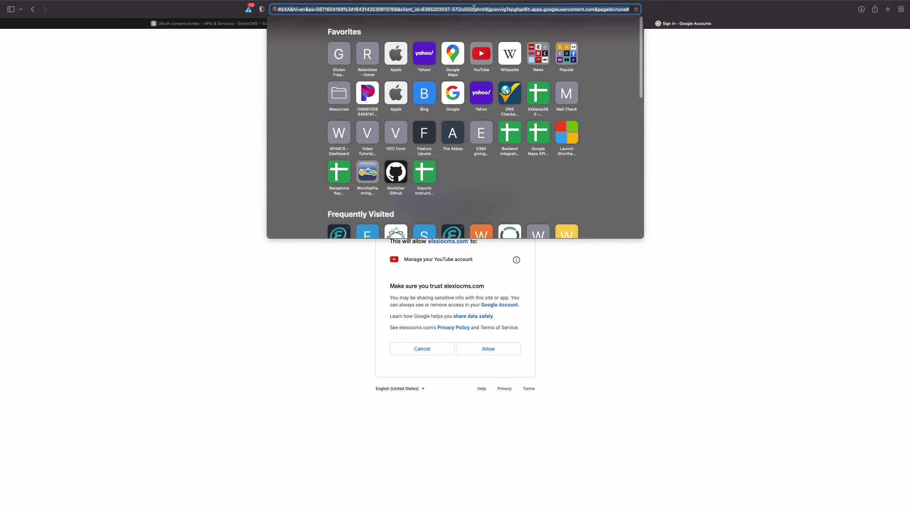
pyautogui.moveTo(397, 9); pyautogui.dragTo(463, 9)
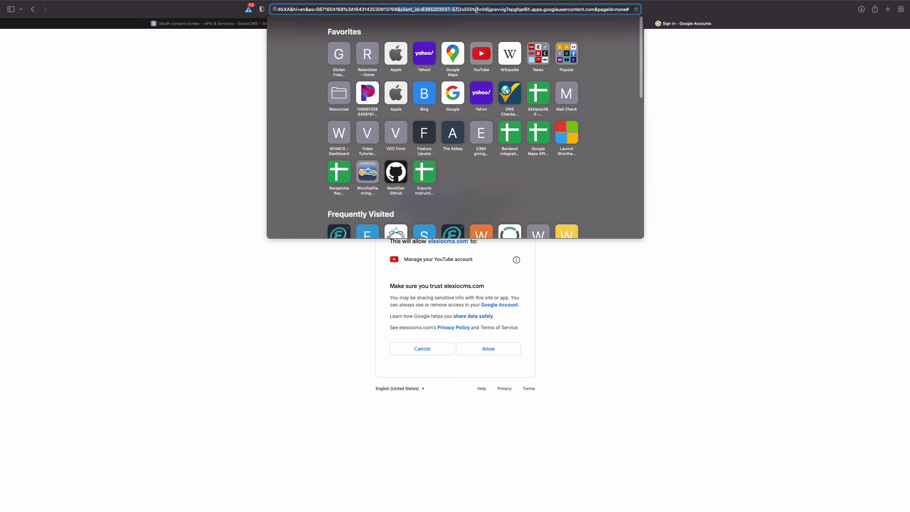
pyautogui.click(652, 138)
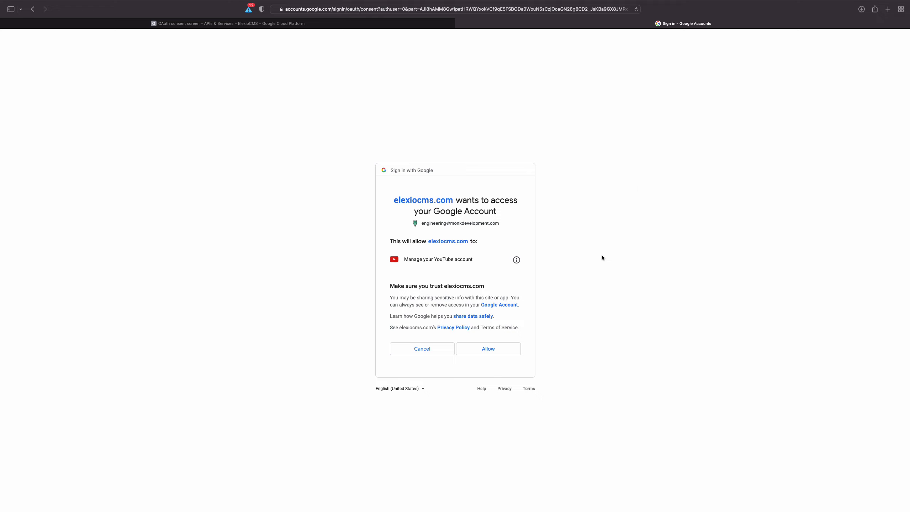
pyautogui.click(482, 354)
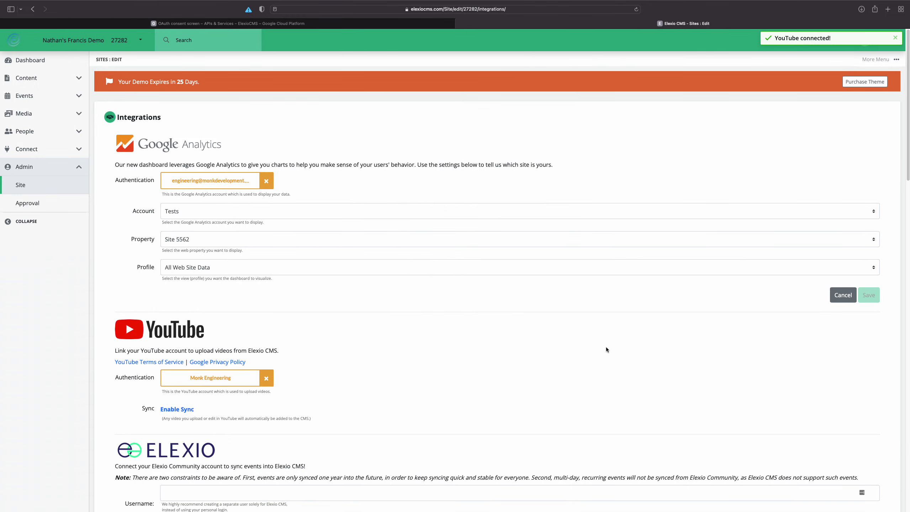
# Enable Sync in the YouTube section so uploaded videos are added automatically
pyautogui.scroll(-3, 606, 349)
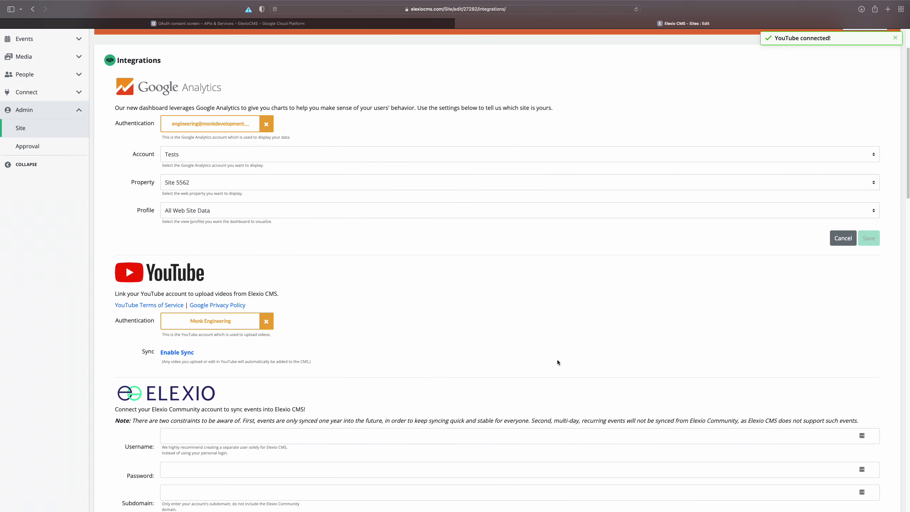
pyautogui.click(185, 355)
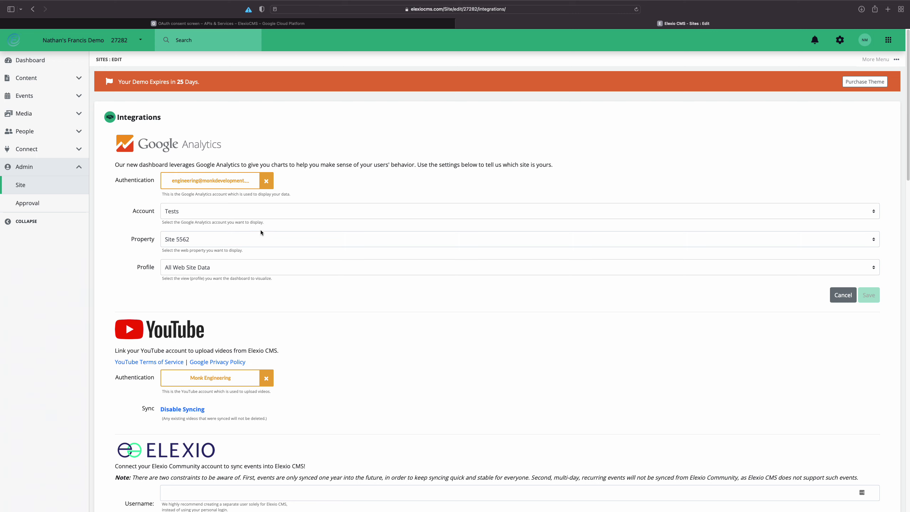
# Open Manage Media from the Media sidebar section and browse the uploaded images
pyautogui.click(39, 117)
pyautogui.click(41, 132)
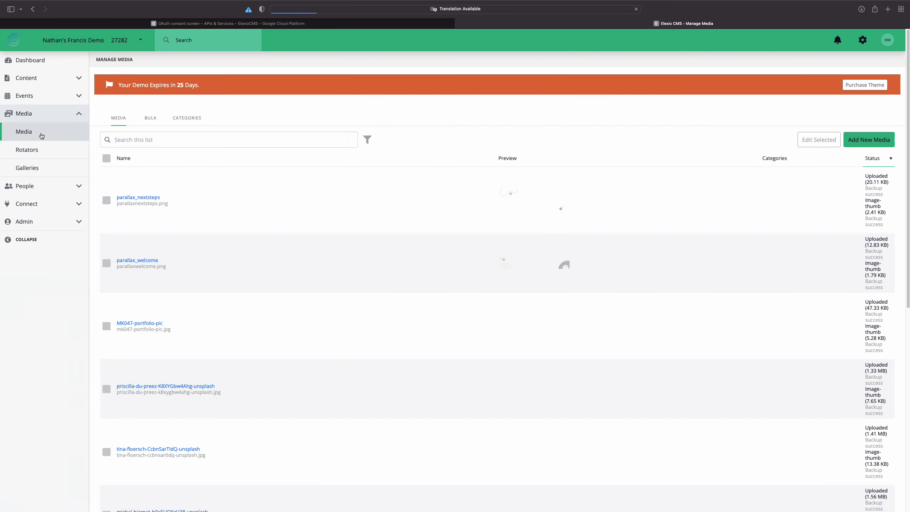
pyautogui.scroll(-3, 390, 238)
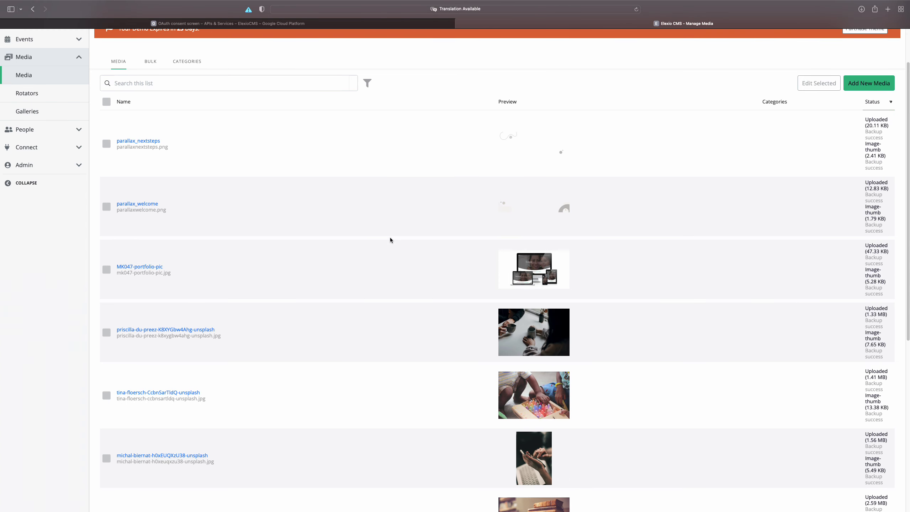
pyautogui.scroll(3, 390, 240)
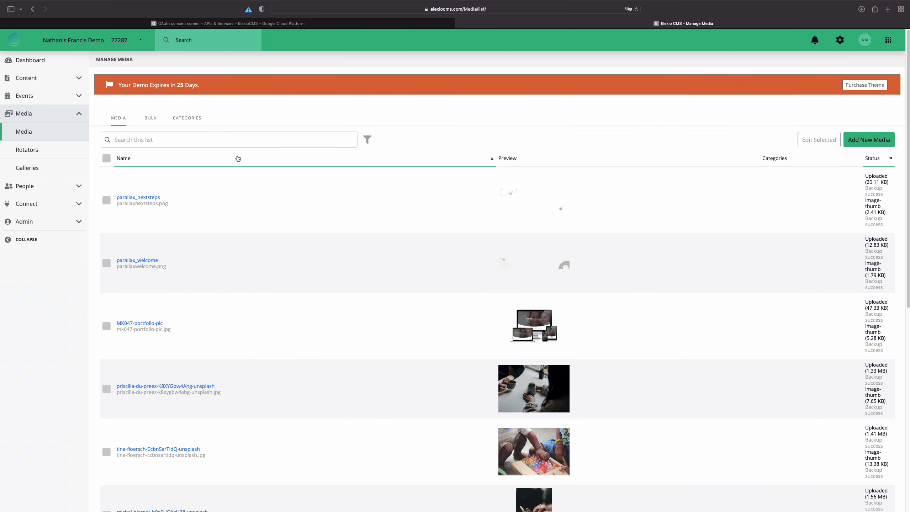